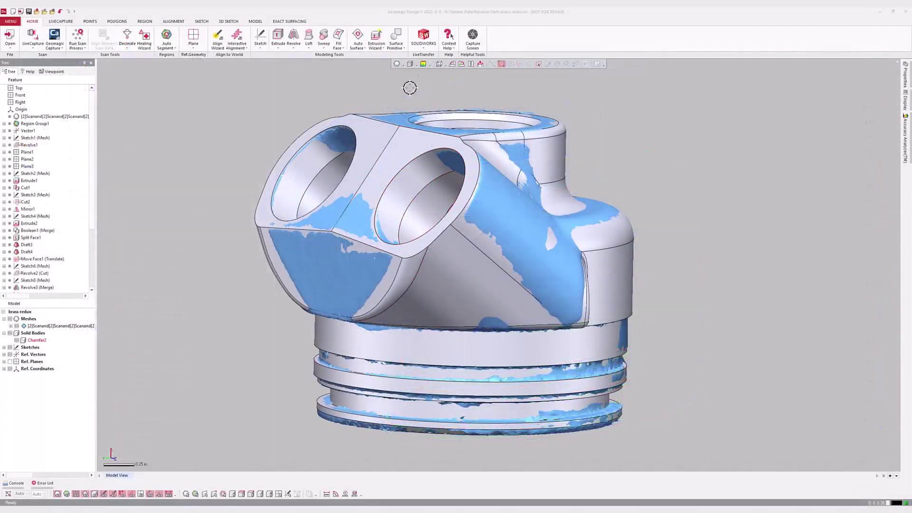
Check the colour-map display options, then slide open the Accuracy Analyzer panel beside the brass part.
click(431, 64)
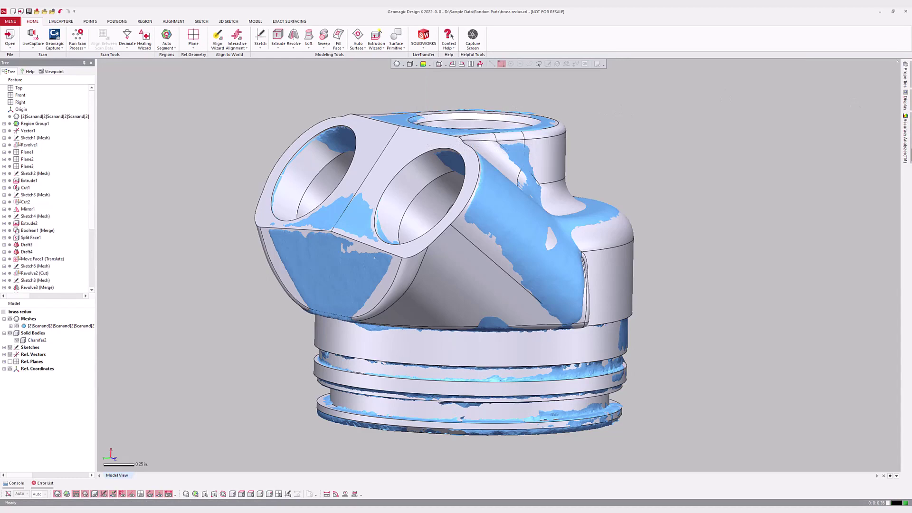
click(908, 155)
Pin the Accuracy Analyzer and show Deviation for Body as vectors with multiplier 1.0667.
click(890, 63)
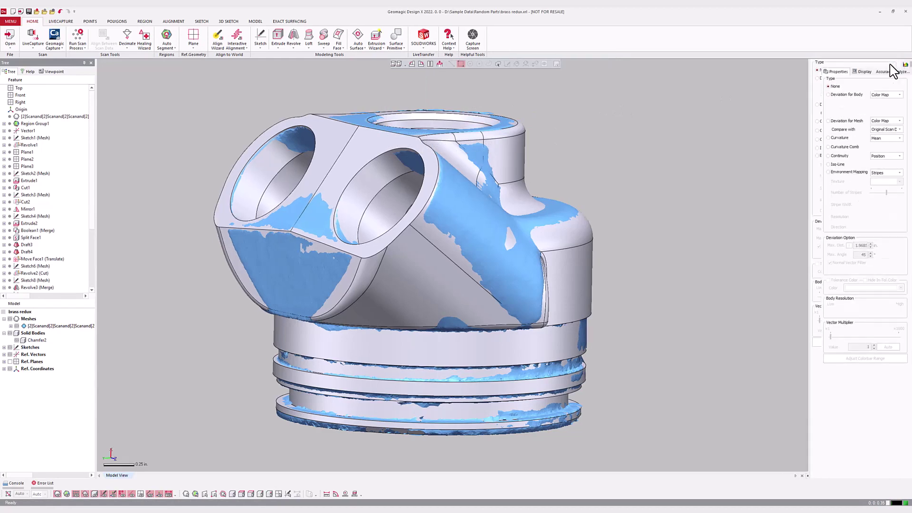
click(839, 96)
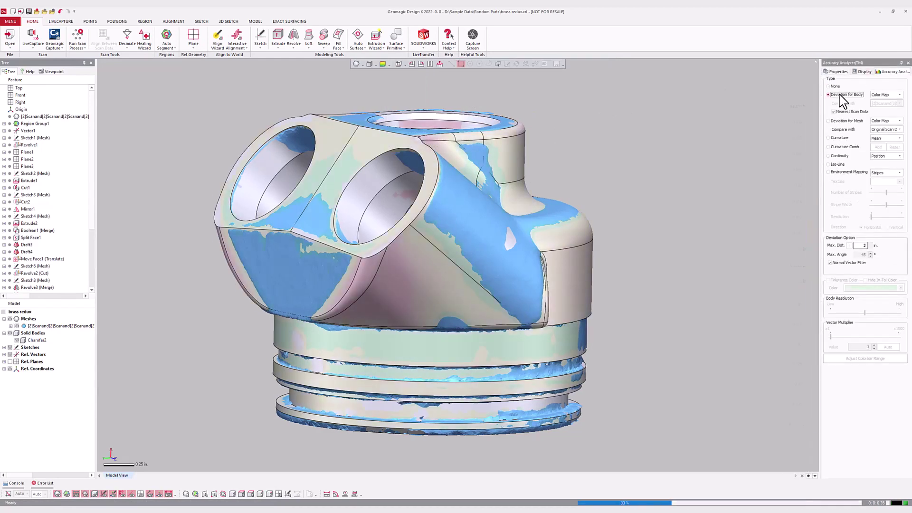
click(882, 95)
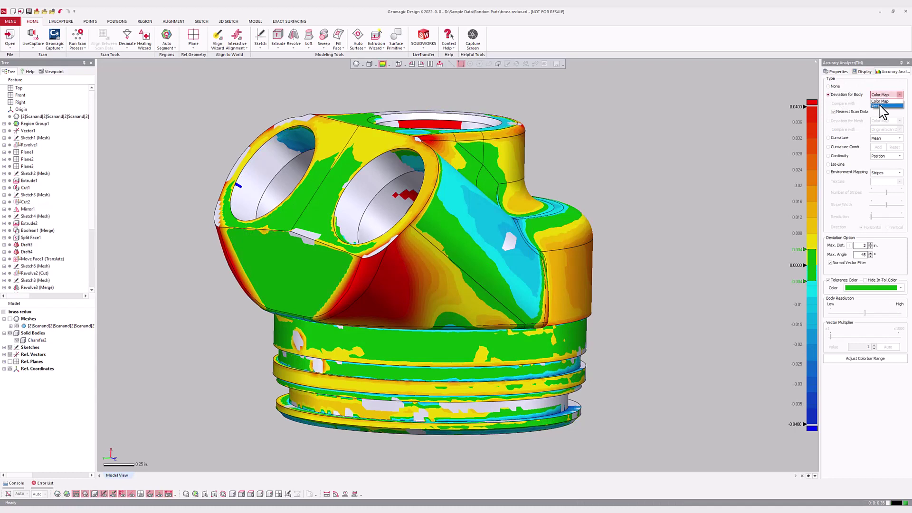
click(879, 106)
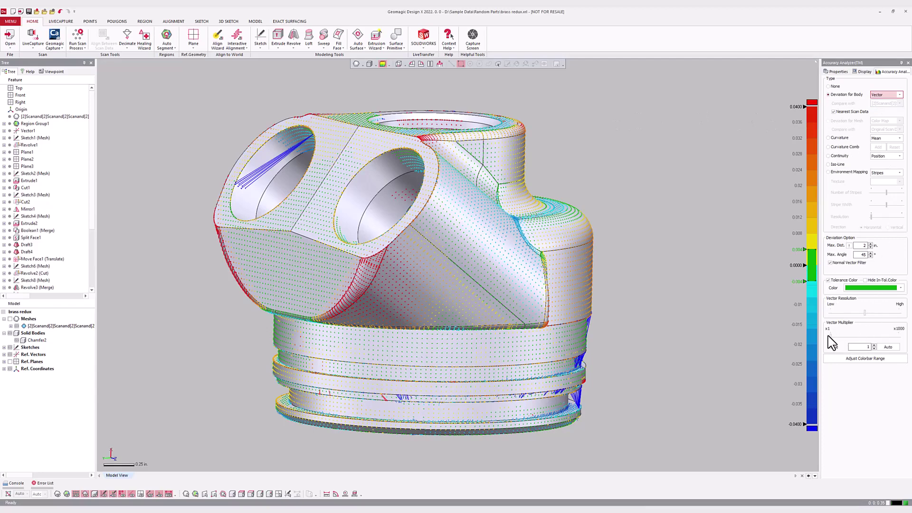
drag(832, 336, 831, 335)
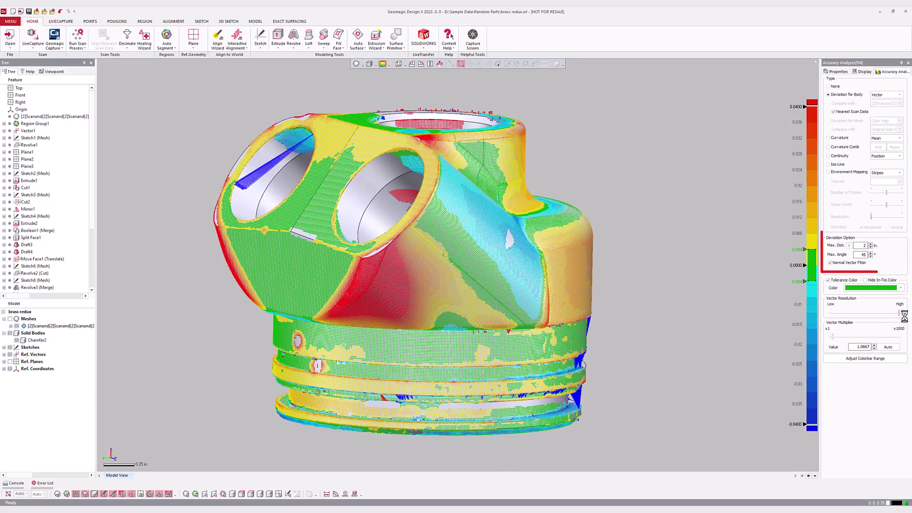
Lower the vector resolution toward Low to thin out the deviation vectors.
scroll(463, 264, up, 2)
scroll(463, 264, up, 5)
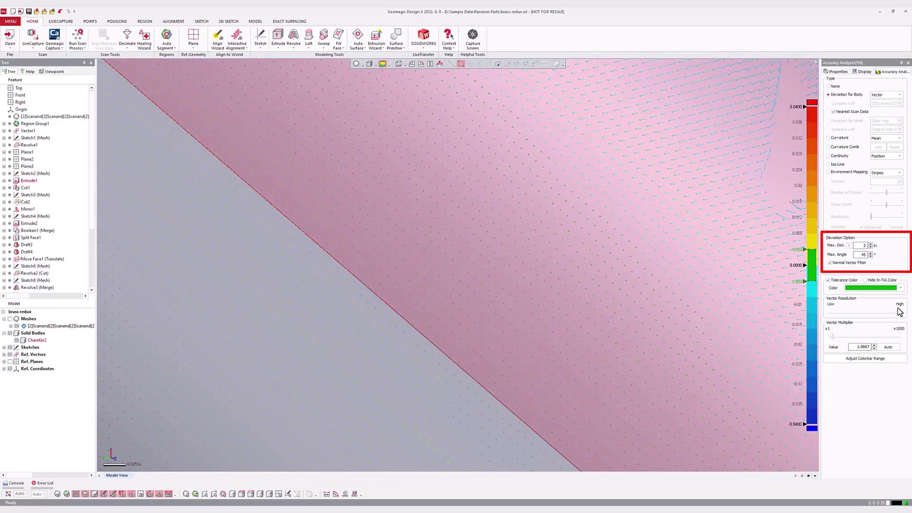
drag(900, 313, 867, 315)
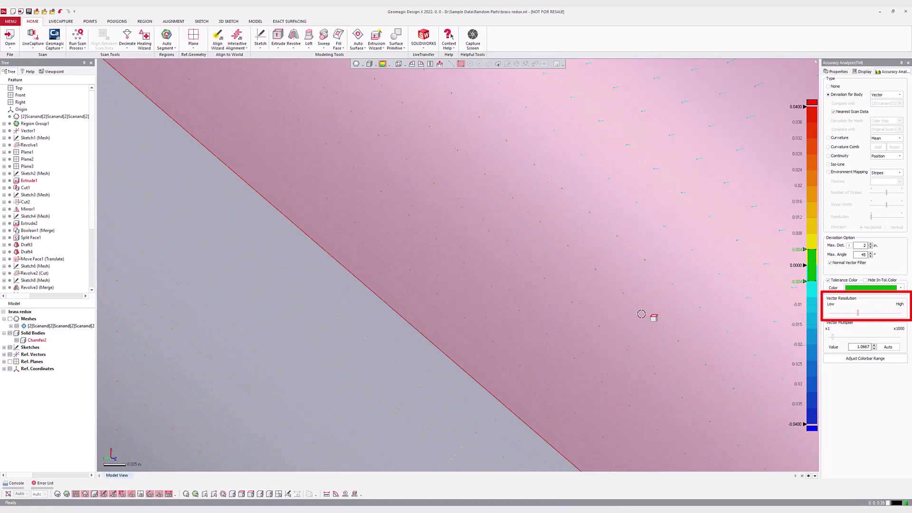
scroll(651, 316, down, 5)
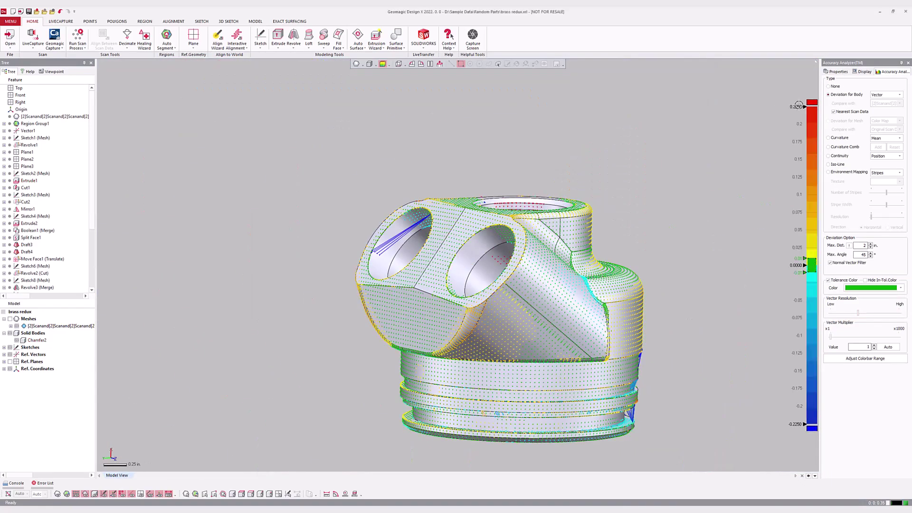
Set the colour bar's top value to 0.25 and apply the Go/NoGo colour bar template.
double_click(799, 107)
text(0.25)
key(Return)
click(808, 95)
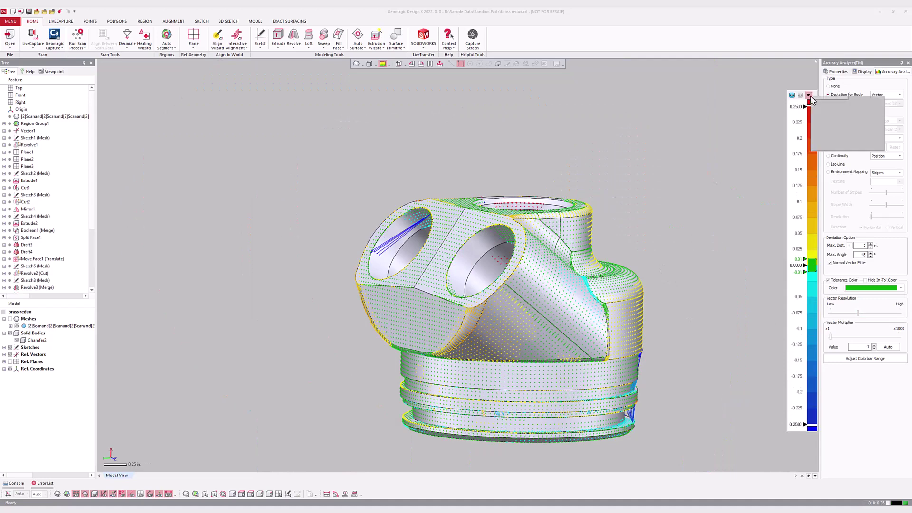
click(837, 145)
click(528, 266)
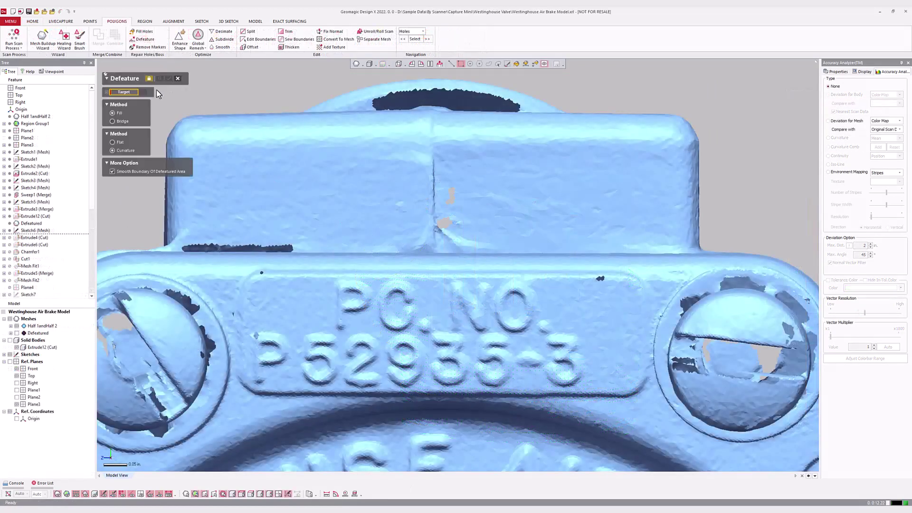
Window-select the stamped PC lettering on the air brake scan and defeature it flat.
scroll(356, 300, up, 5)
drag(276, 248, 561, 397)
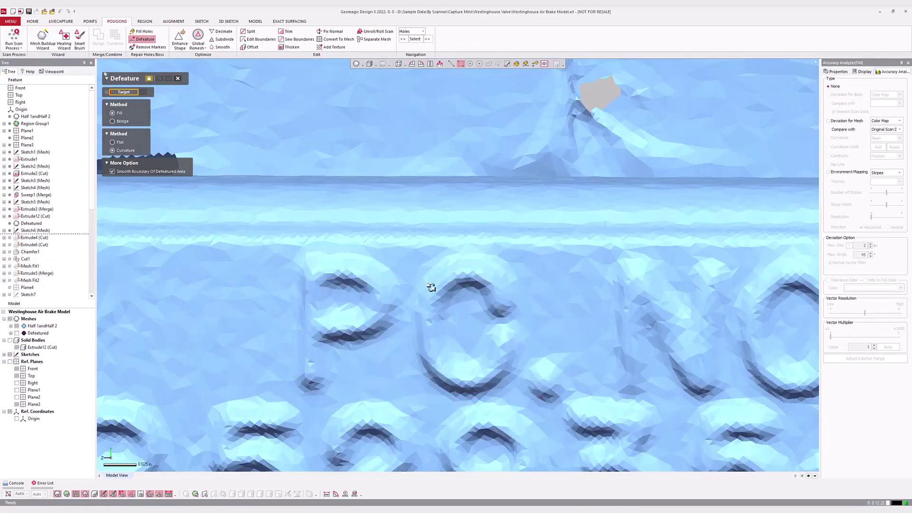
click(168, 79)
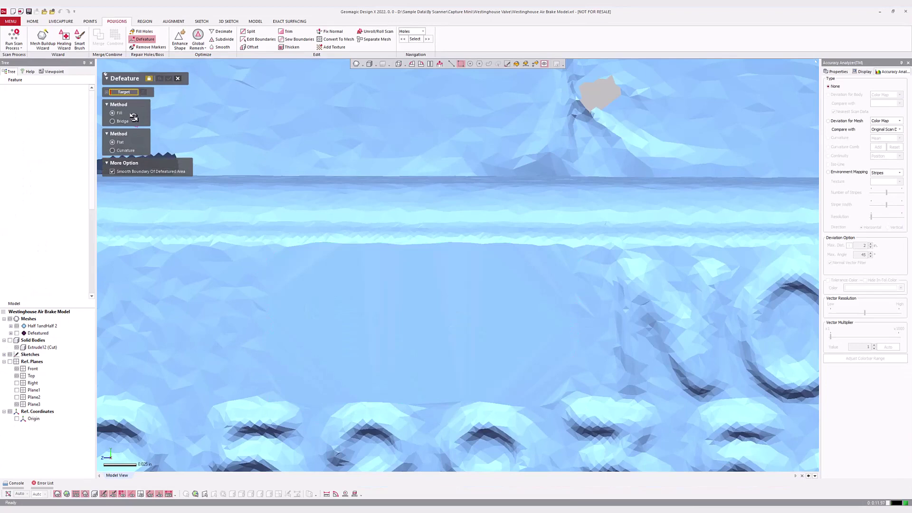
Smooth away the trailing -3 beside 52935 using Smart Brush in Smooth mode.
click(178, 78)
click(79, 39)
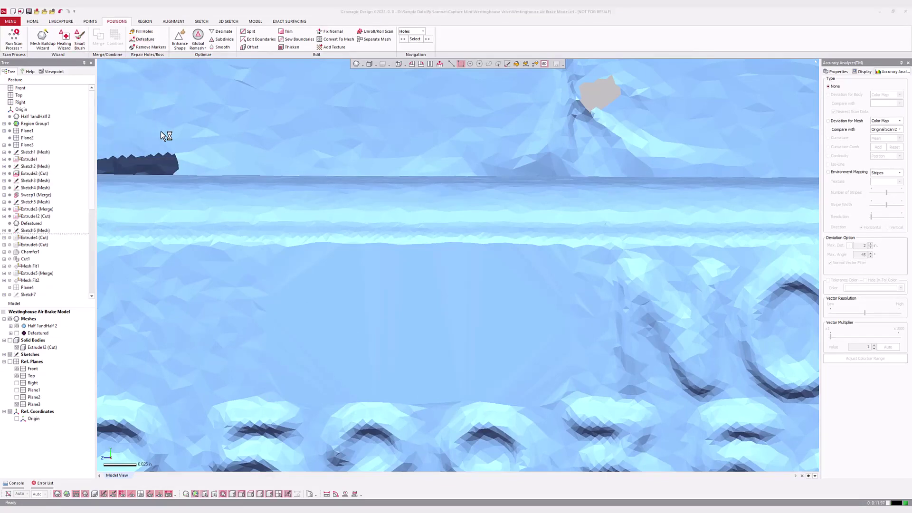
middle_drag(597, 338, 338, 318)
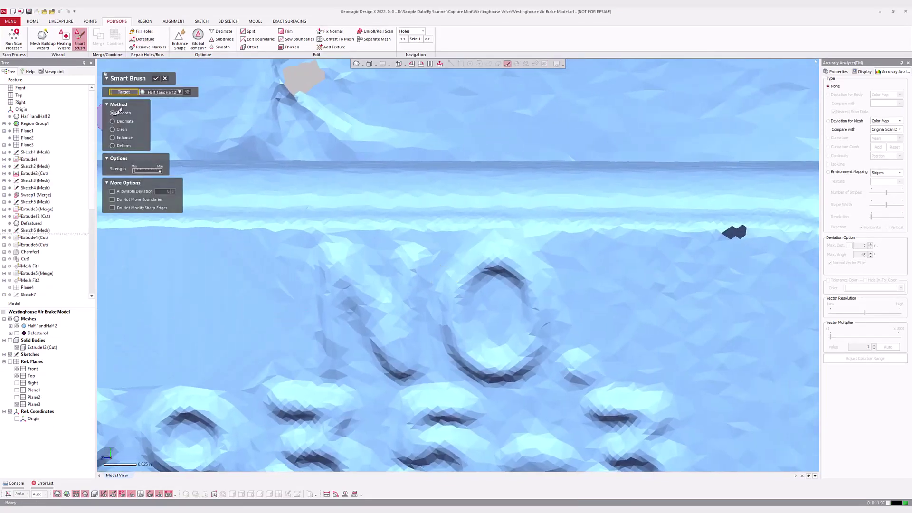
scroll(332, 275, down, 5)
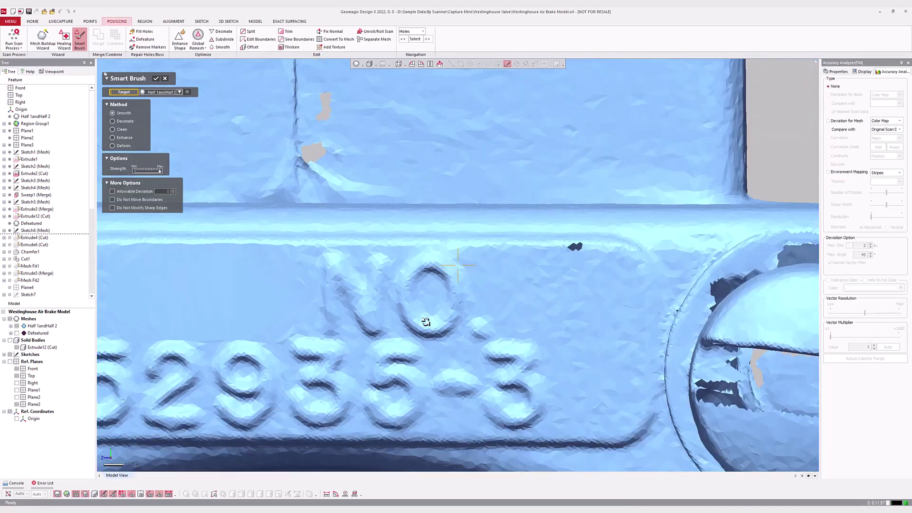
mouse_move(455, 372)
mouse_down()
mouse_move(479, 376)
mouse_move(499, 356)
mouse_move(534, 386)
mouse_move(520, 403)
mouse_up()
Apply the Smart Brush smoothing and show Deviation for Mesh on the air brake scan.
click(156, 78)
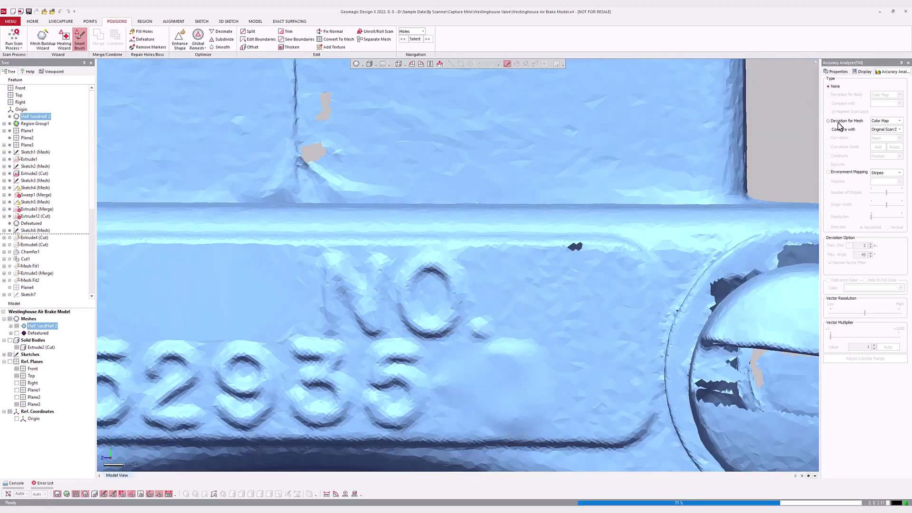
click(839, 122)
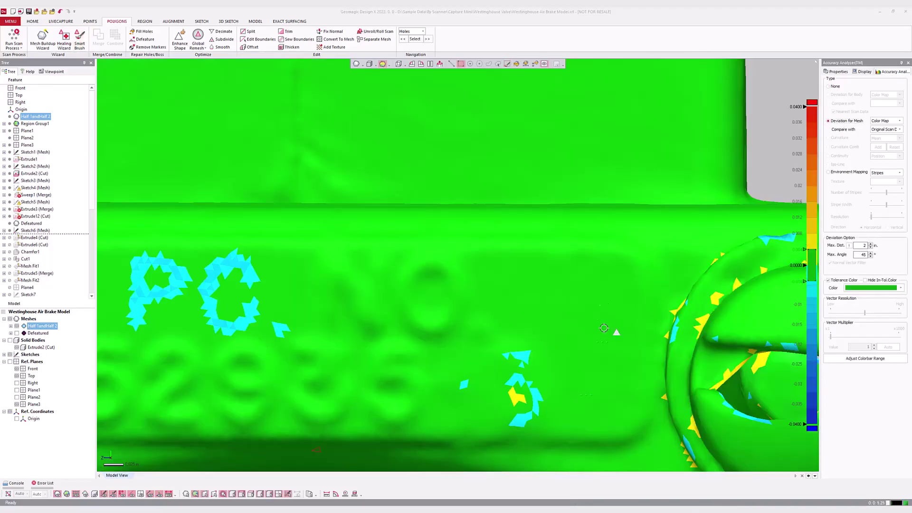
scroll(516, 276, down, 3)
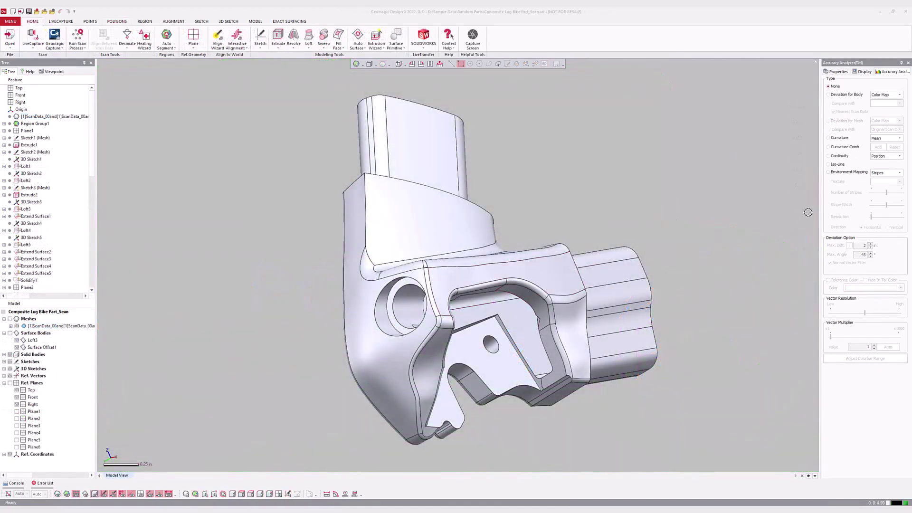
Show the lug's curvature map and switch its type from Mean to Max.
click(835, 143)
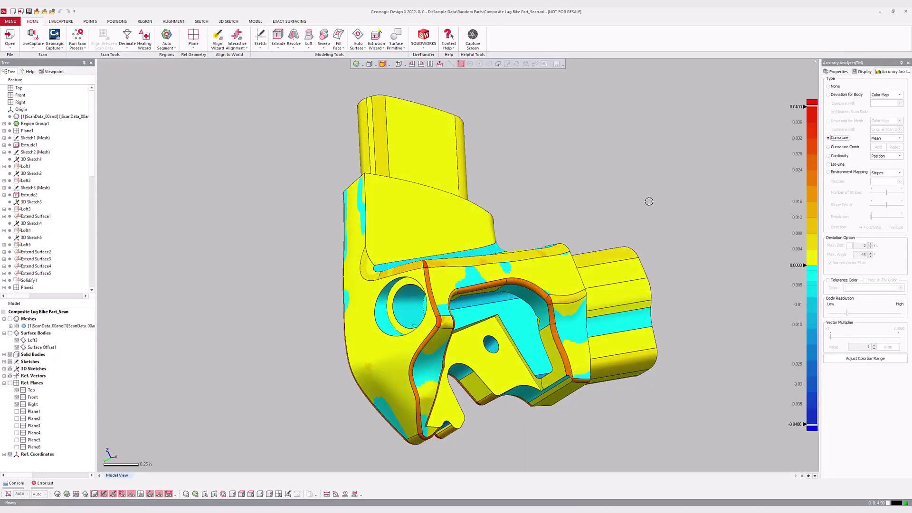
mouse_move(645, 246)
right_down()
mouse_move(594, 301)
mouse_move(494, 256)
mouse_move(358, 261)
mouse_move(205, 318)
mouse_move(240, 309)
mouse_move(497, 340)
mouse_move(563, 338)
mouse_move(615, 358)
right_up()
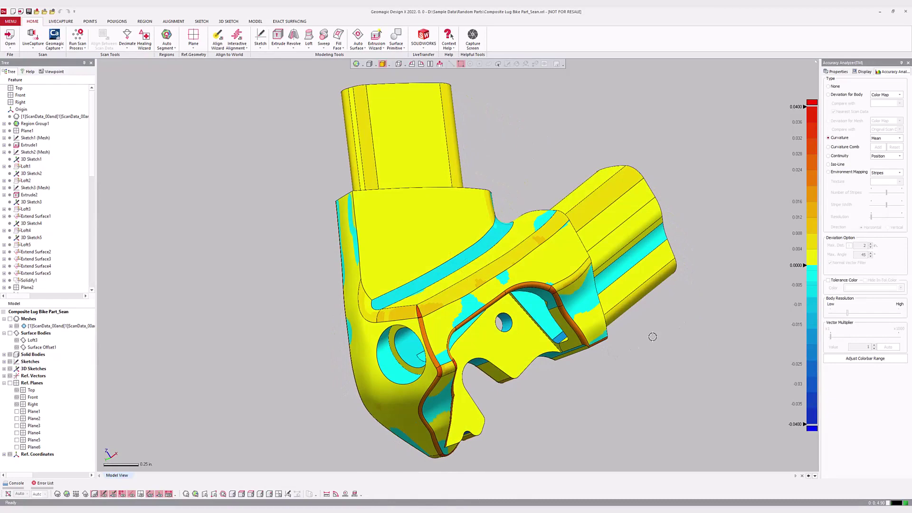
click(899, 138)
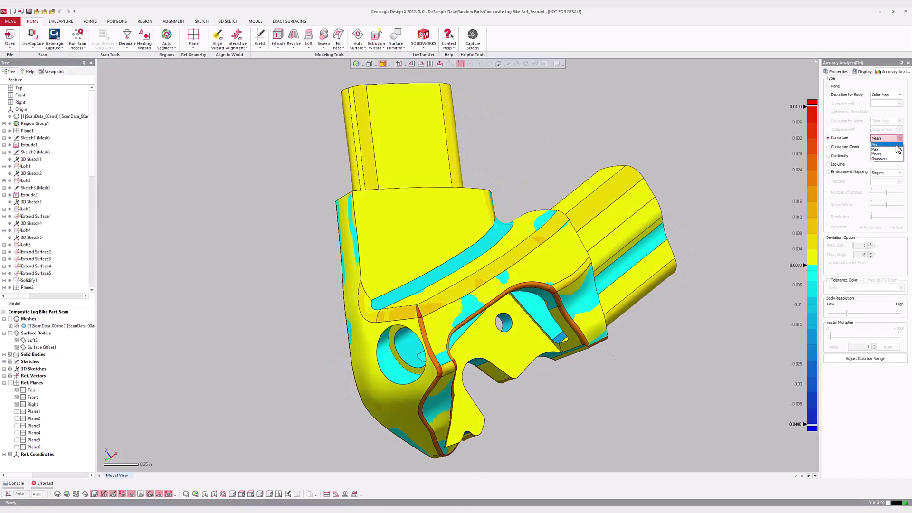
click(893, 152)
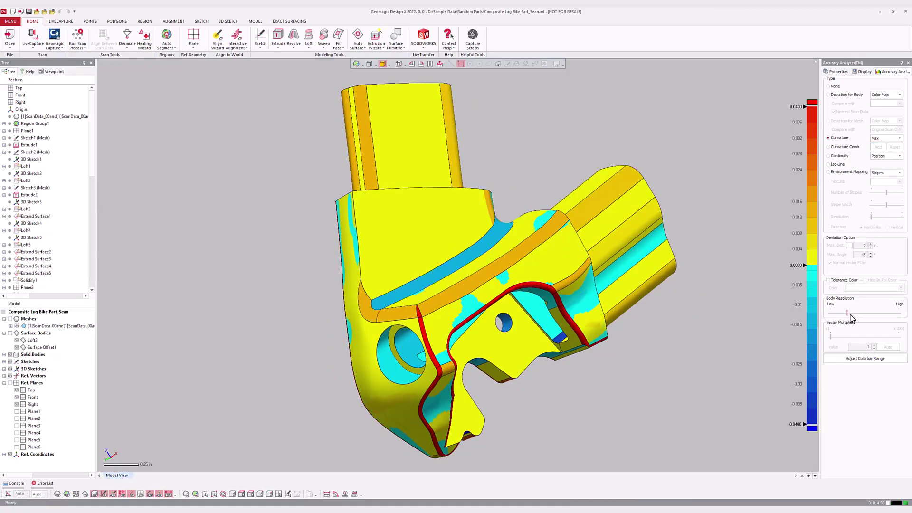
Raise body resolution to High and switch the curvature map to Gaussian.
drag(847, 312, 898, 312)
click(886, 138)
click(884, 151)
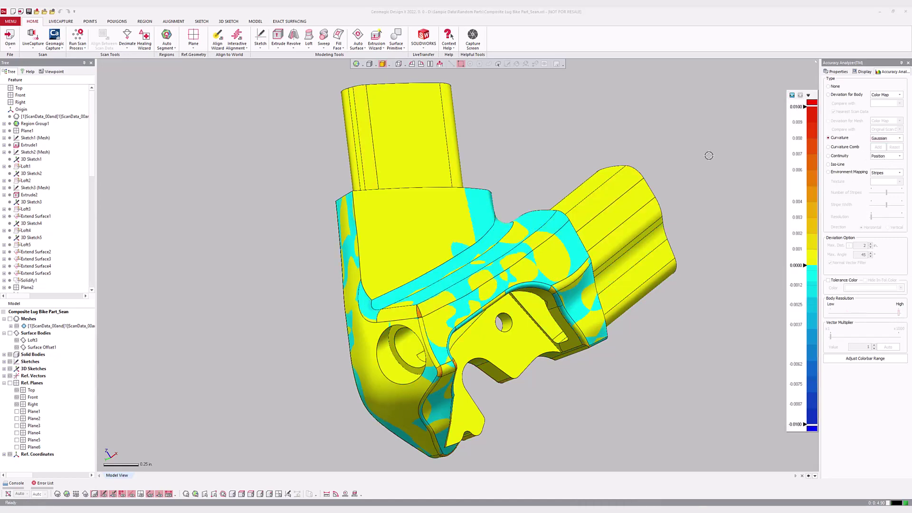
right_drag(708, 152, 703, 189)
Add curvature combs to the lug's tube, front, ridge, side and inner faces.
click(828, 147)
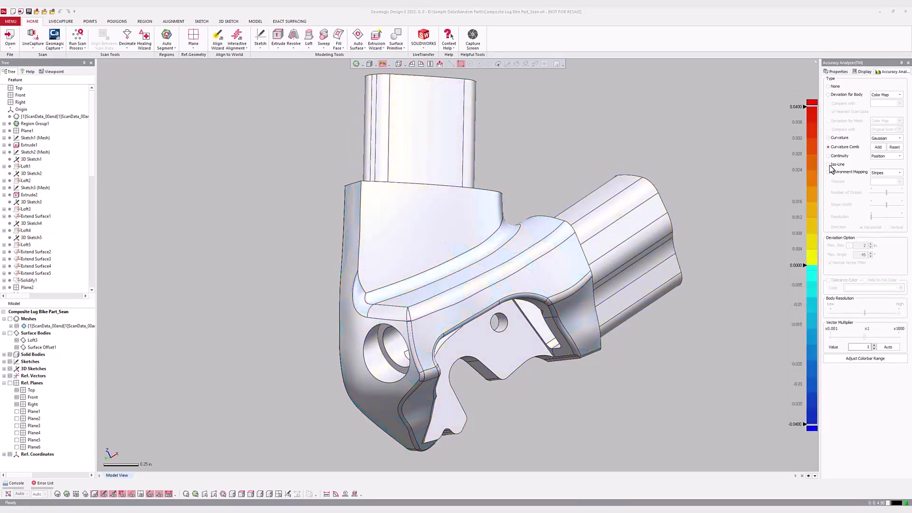
click(878, 148)
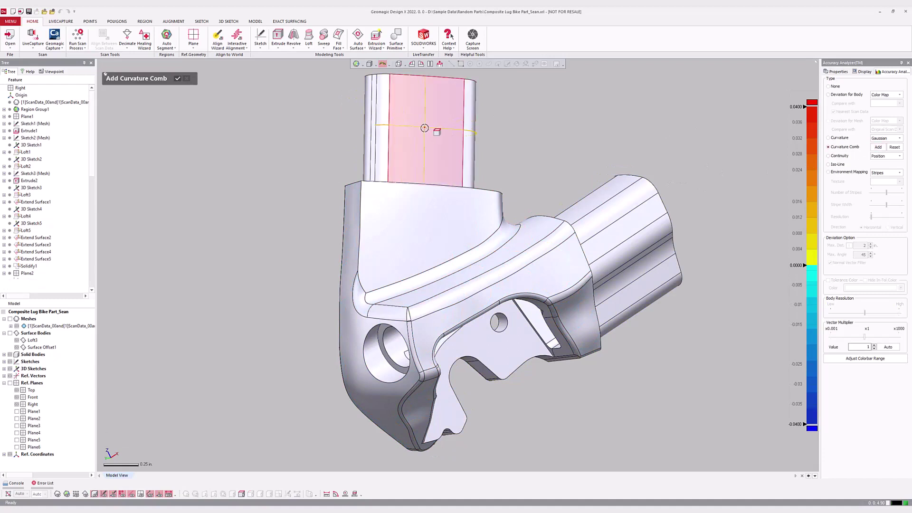
click(396, 164)
click(407, 233)
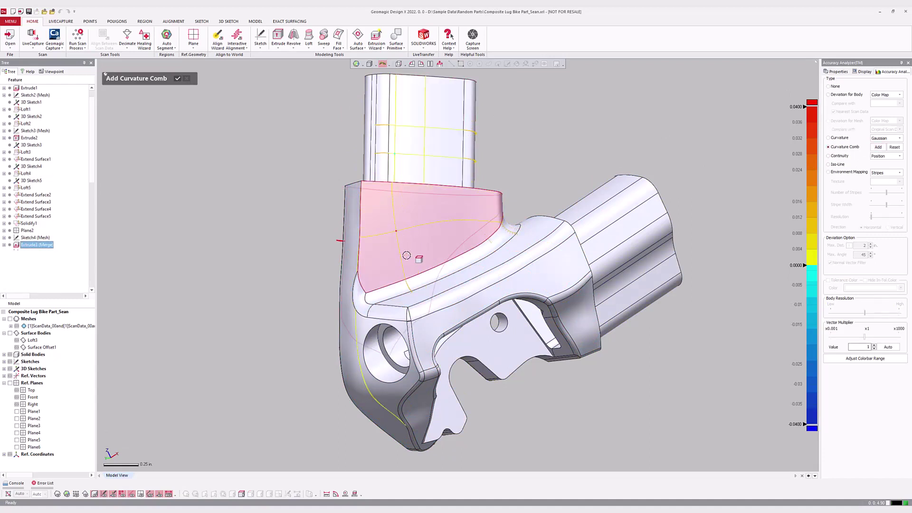
click(472, 295)
click(581, 313)
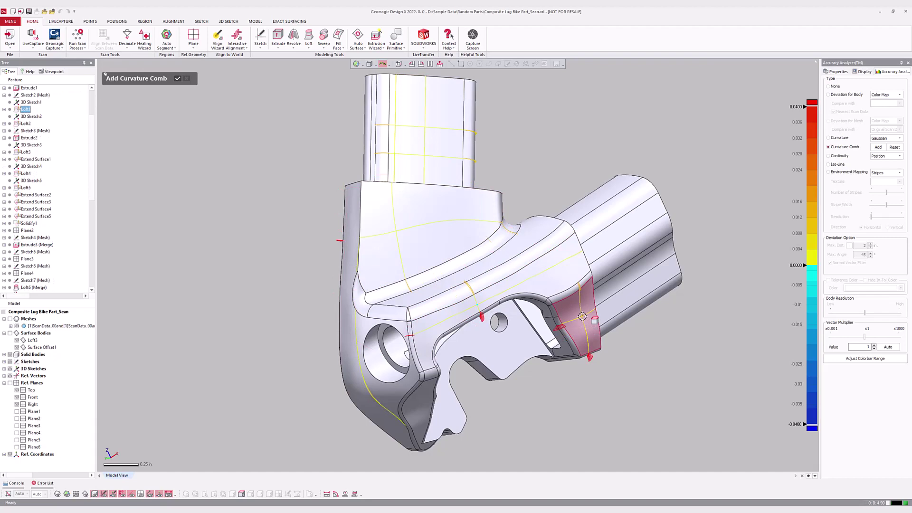
click(404, 395)
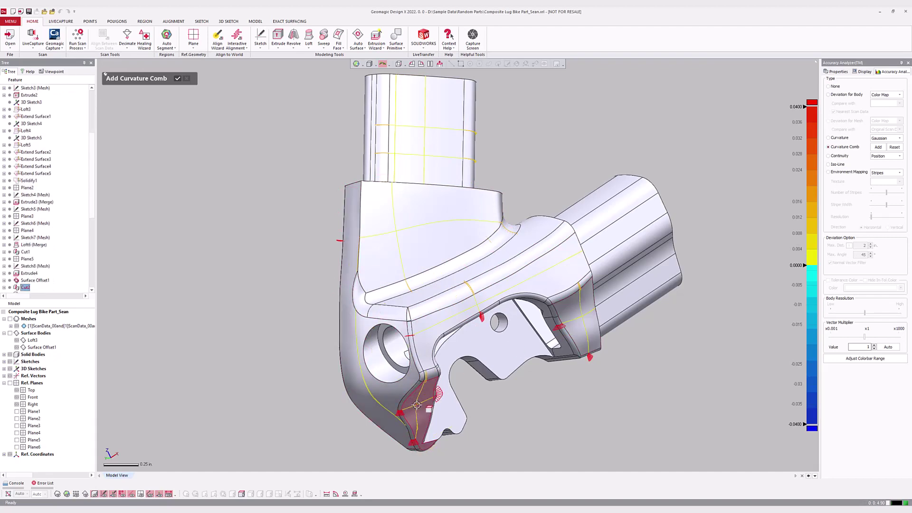
click(527, 405)
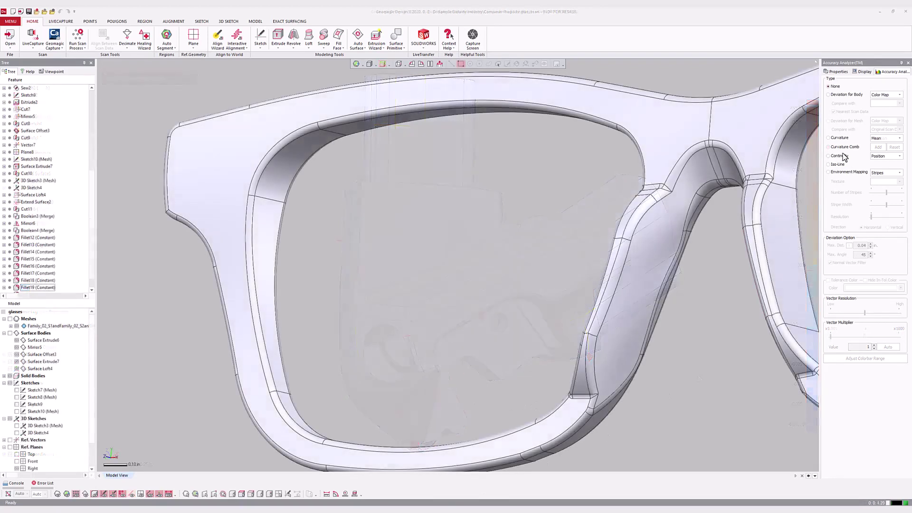
Show Continuity analysis on the glasses, stepping to Curvature with a lower vector multiplier.
click(844, 157)
click(881, 157)
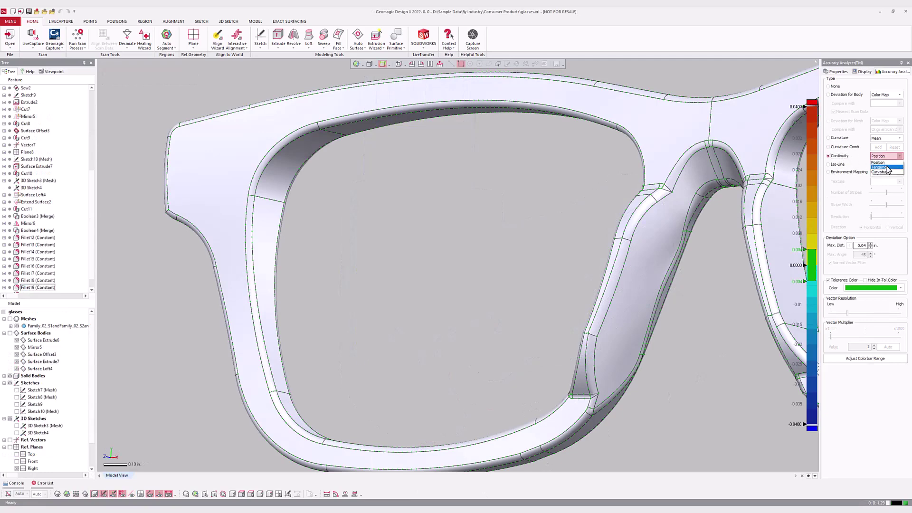
click(886, 165)
click(886, 166)
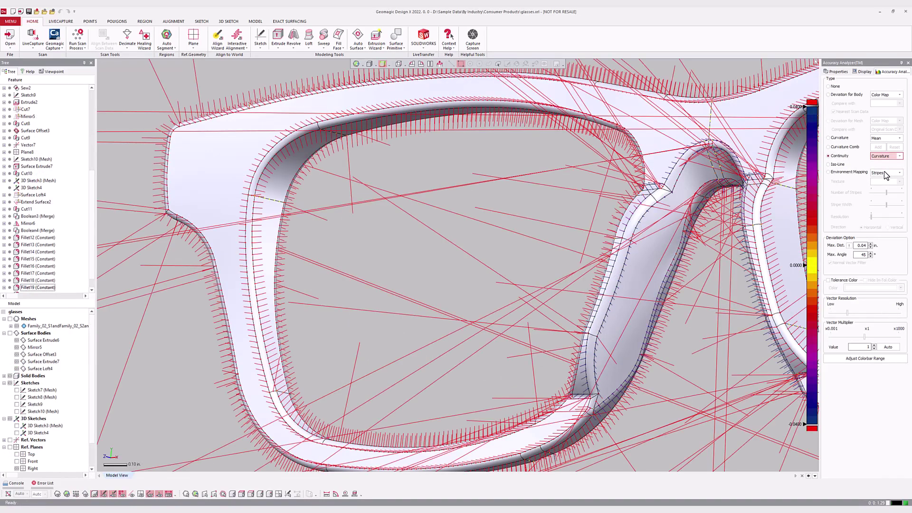
drag(864, 337, 831, 337)
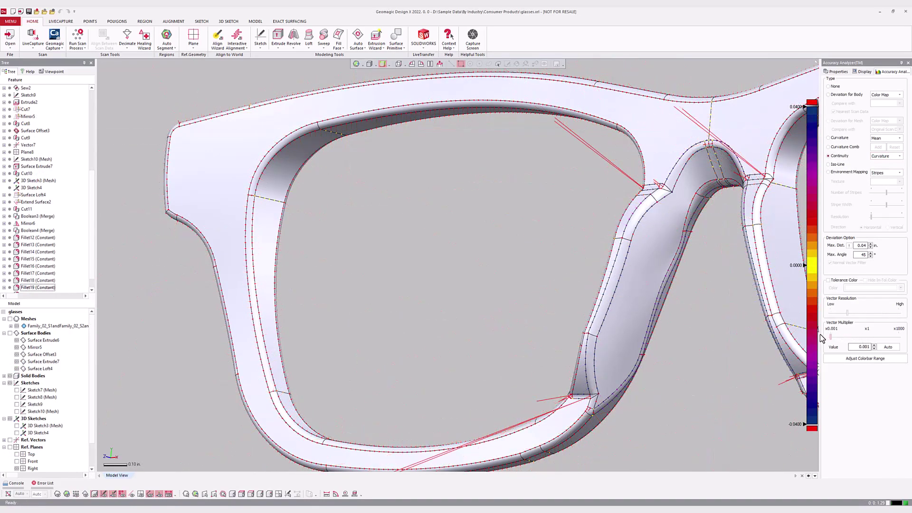
Switch to Iso-Line analysis and orbit the glasses to an angled front view.
click(829, 165)
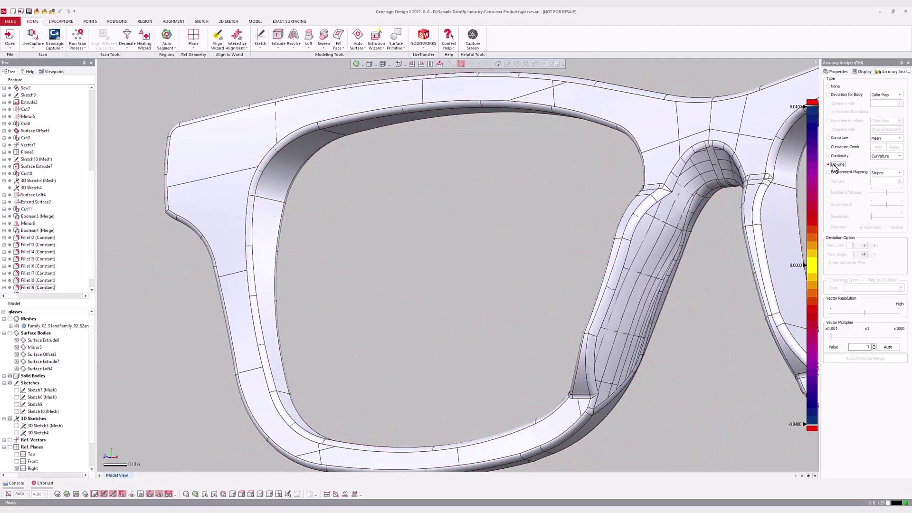
scroll(479, 245, down, 5)
right_drag(751, 238, 221, 254)
middle_drag(221, 254, 269, 252)
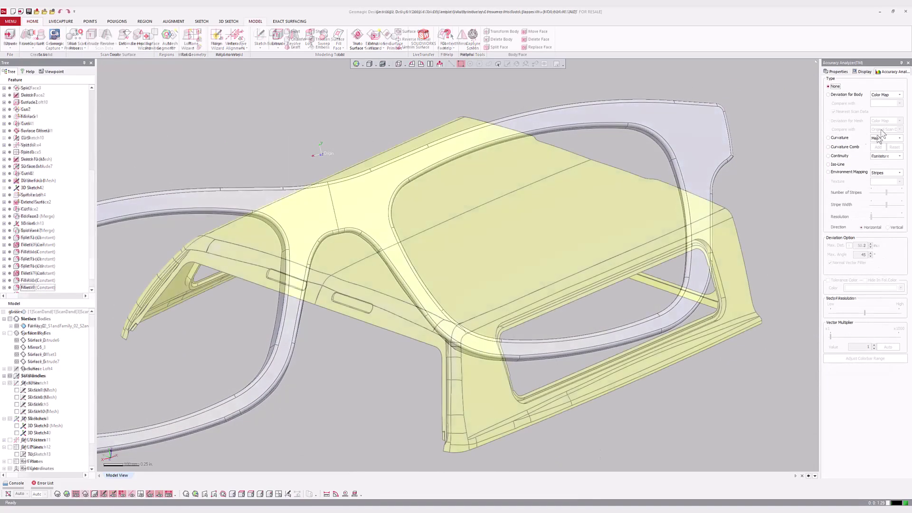
Apply Sphere environment mapping with a Brushed Gold texture to the truck topper.
click(828, 172)
click(886, 172)
click(889, 180)
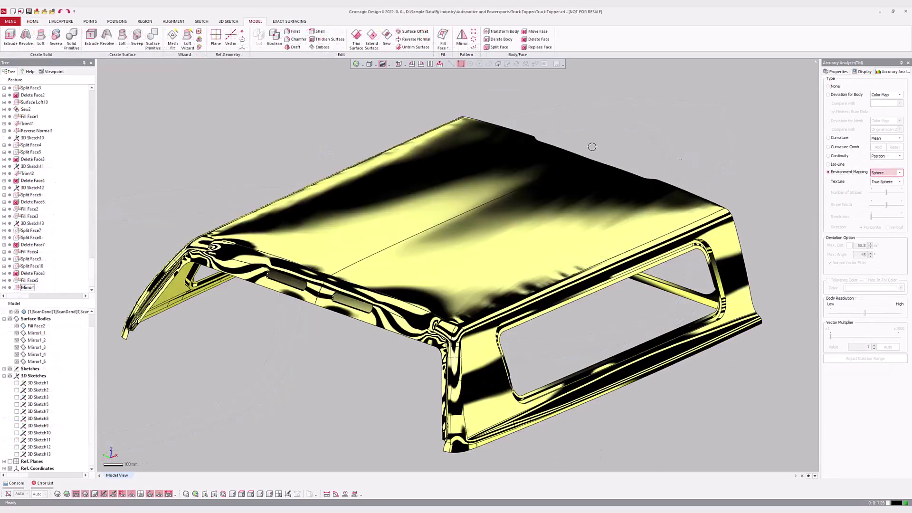
scroll(495, 230, up, 3)
click(886, 181)
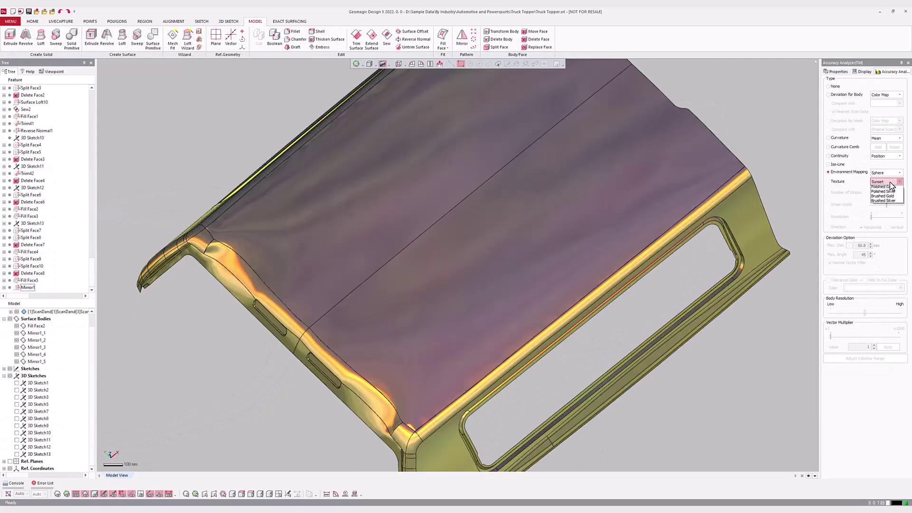
click(883, 197)
mouse_move(536, 311)
right_down()
mouse_move(625, 227)
mouse_move(554, 288)
mouse_move(803, 258)
right_up()
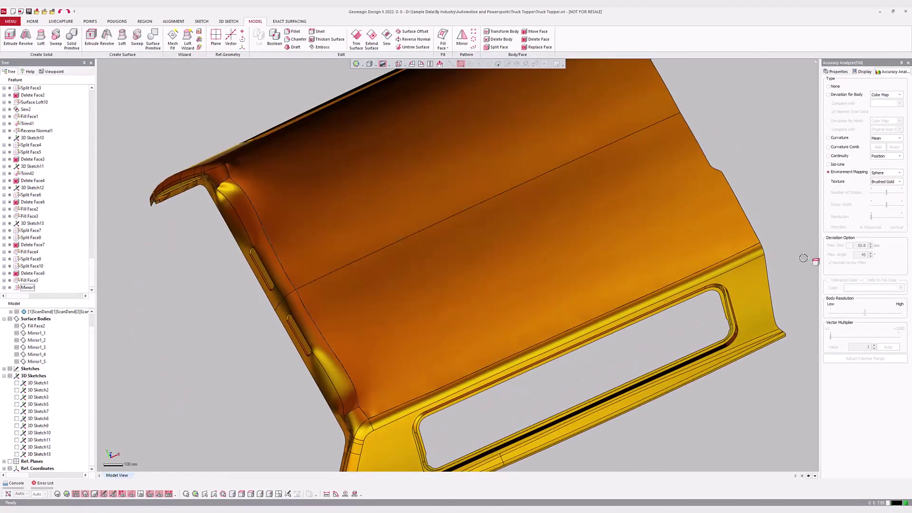
Switch the topper's reflections to Cube environment mapping and change its texture.
click(886, 188)
click(886, 173)
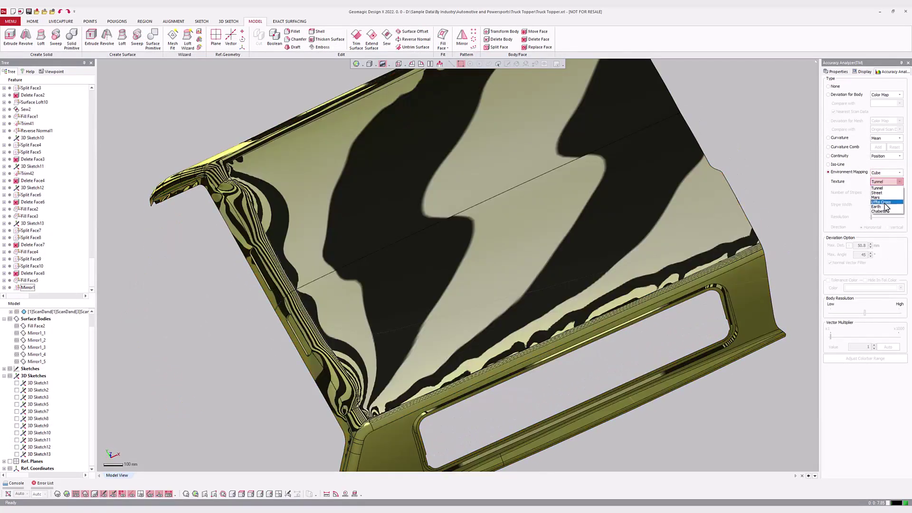
click(877, 184)
right_drag(595, 251, 627, 175)
click(886, 181)
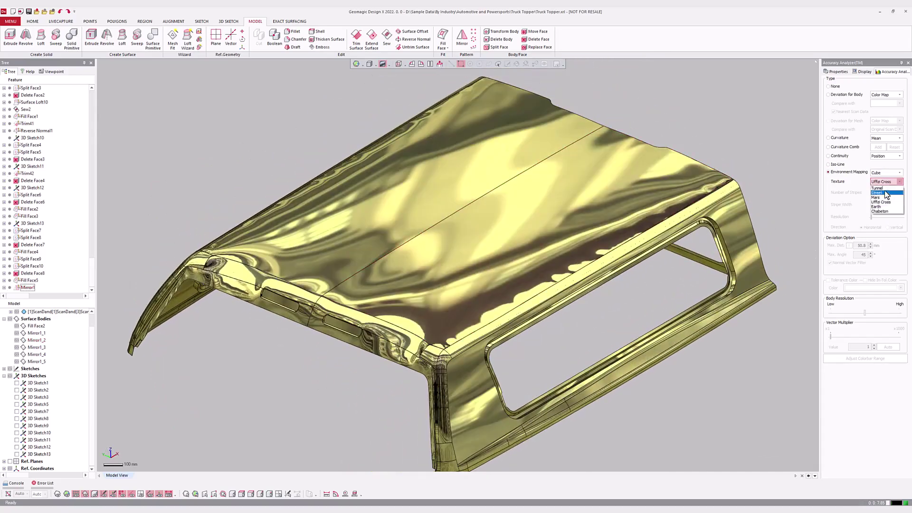
click(885, 187)
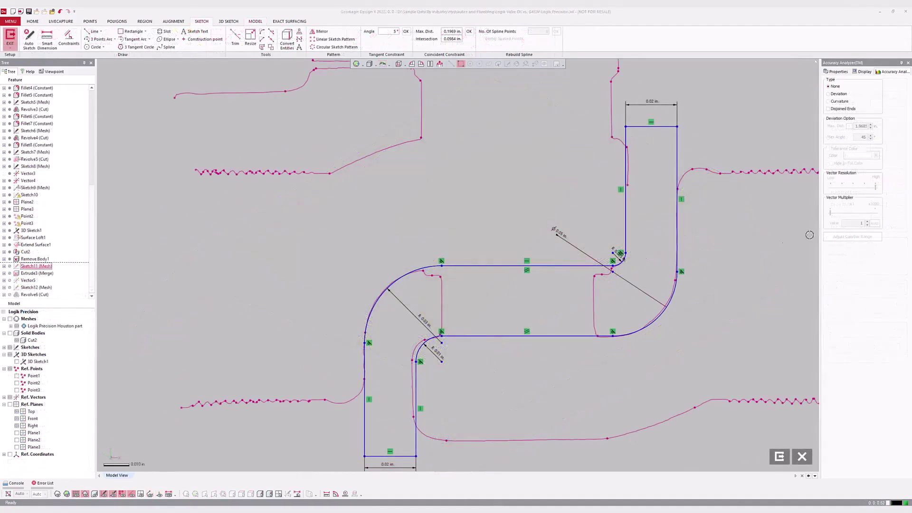
Show the valve sketch's deviation with longer whiskers, then curvature combs shrunk to short fringes.
click(838, 94)
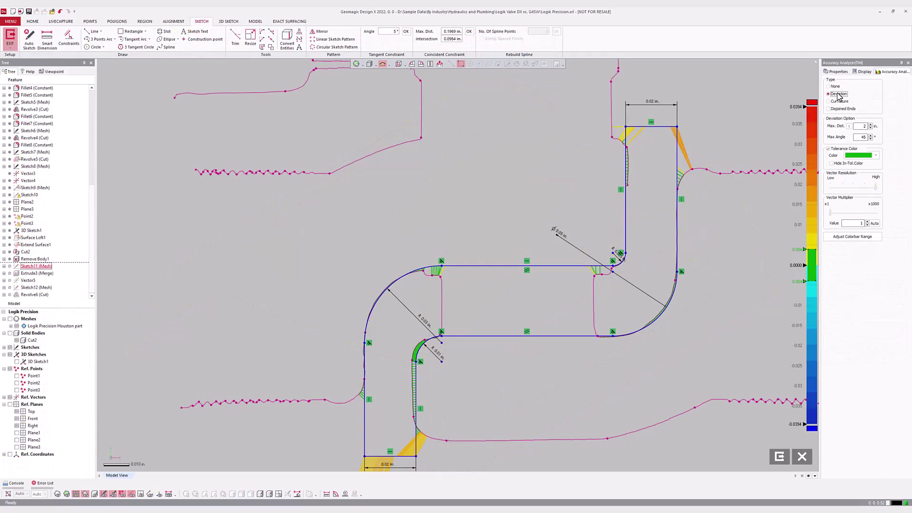
drag(830, 218, 832, 214)
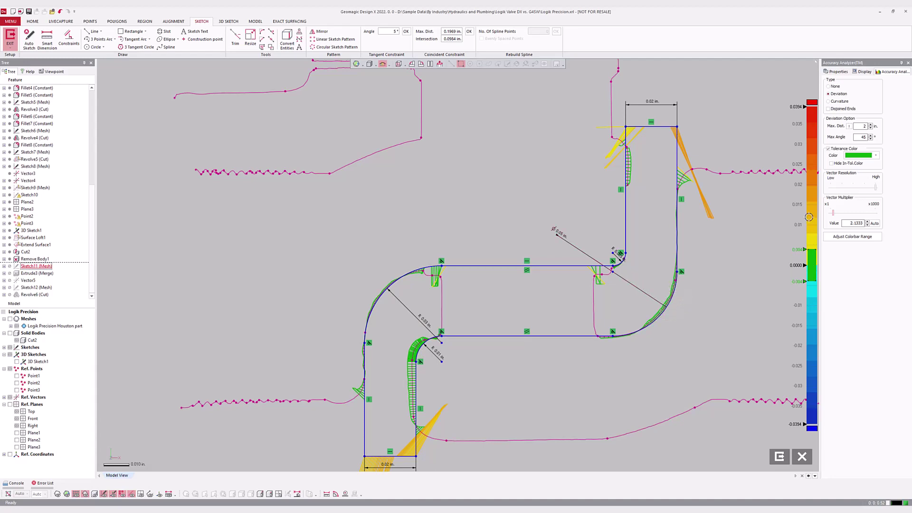
click(838, 102)
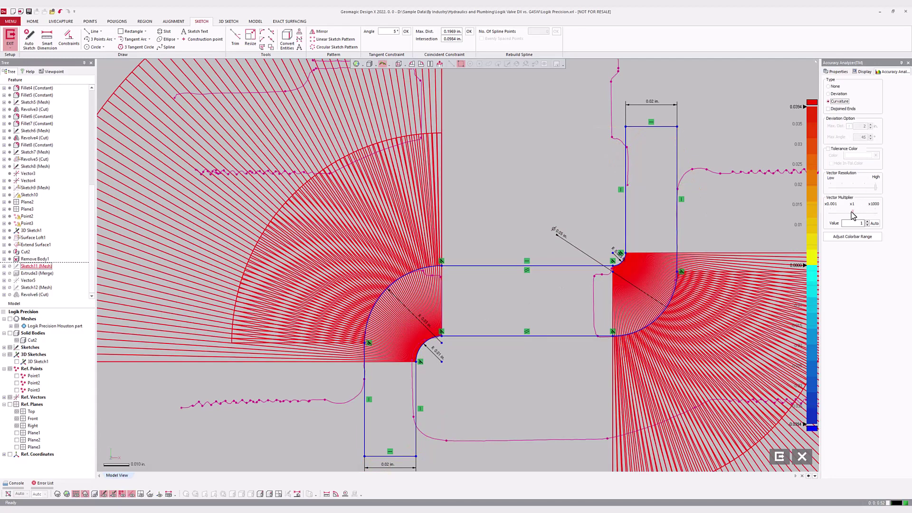
drag(852, 212, 839, 216)
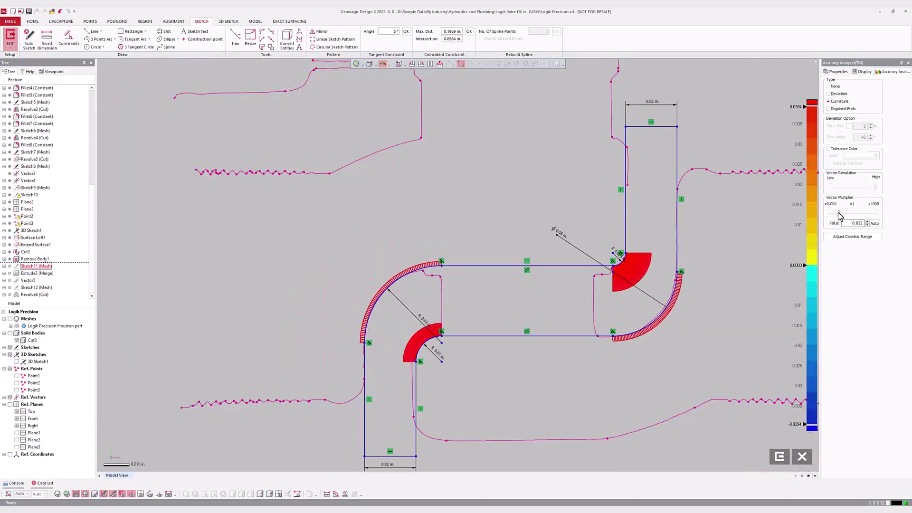
Set the sketch analysis to None and delete the short bottom horizontal line.
click(835, 87)
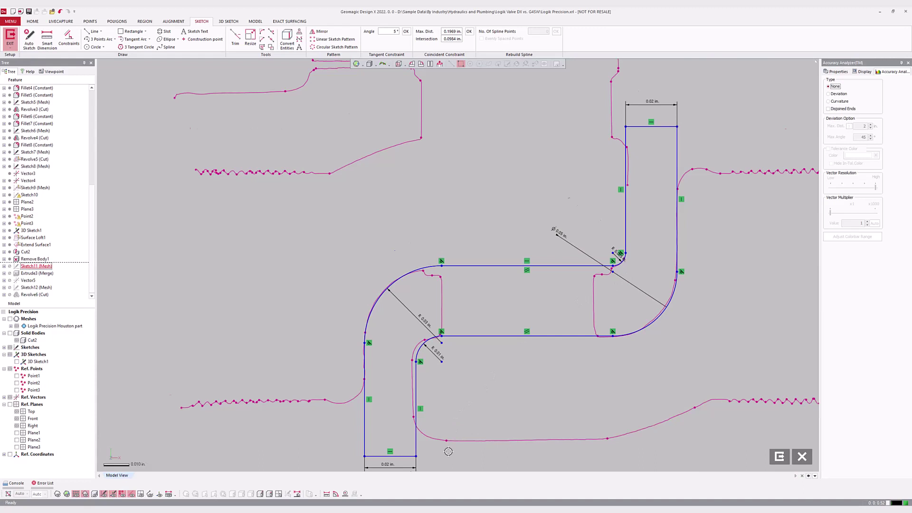
scroll(447, 453, up, 4)
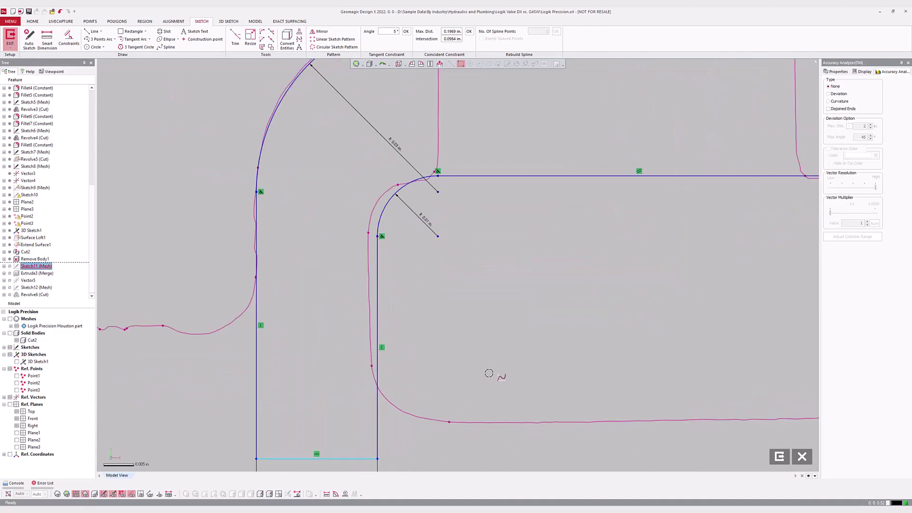
key(Delete)
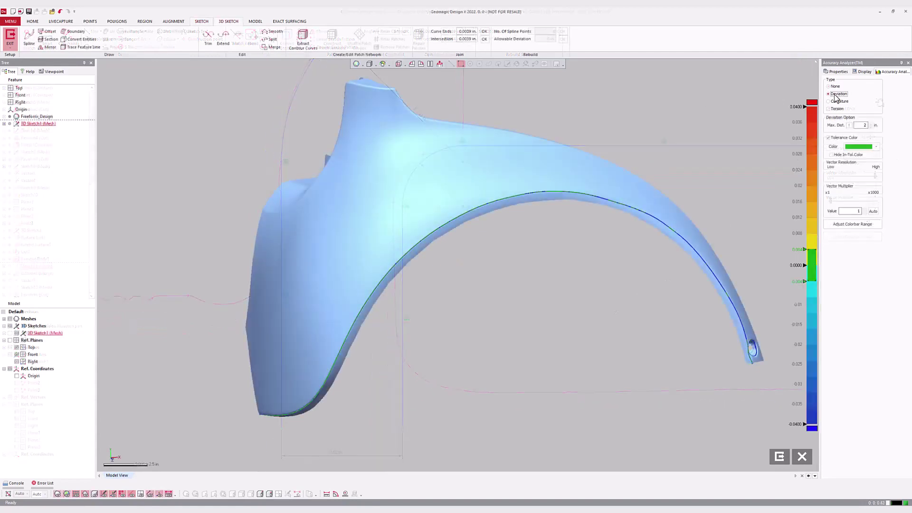
Lengthen the deviation vectors on the fender curve, then display its curvature.
drag(853, 208, 860, 207)
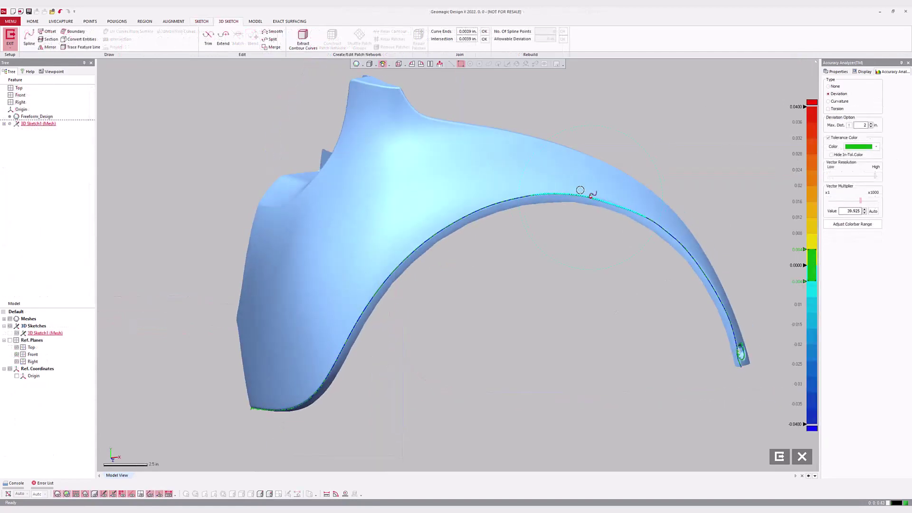
scroll(580, 194, up, 10)
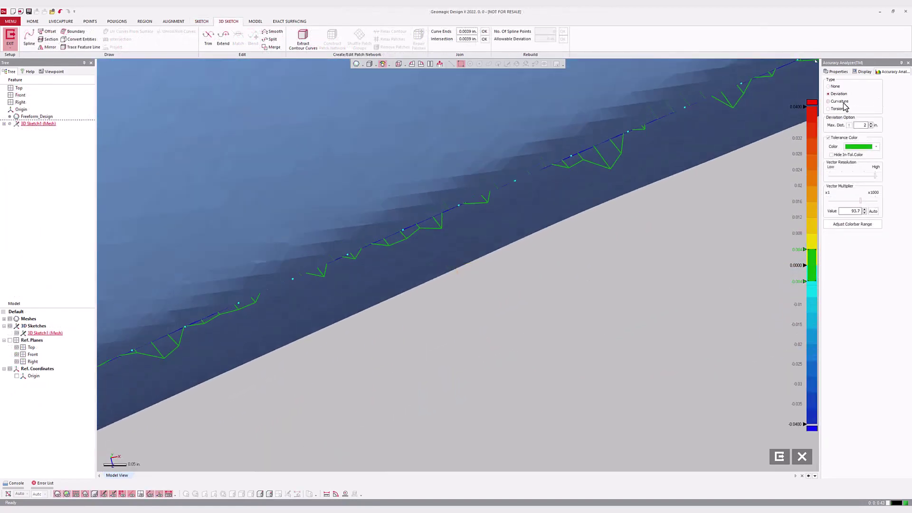
click(839, 101)
scroll(693, 293, down, 8)
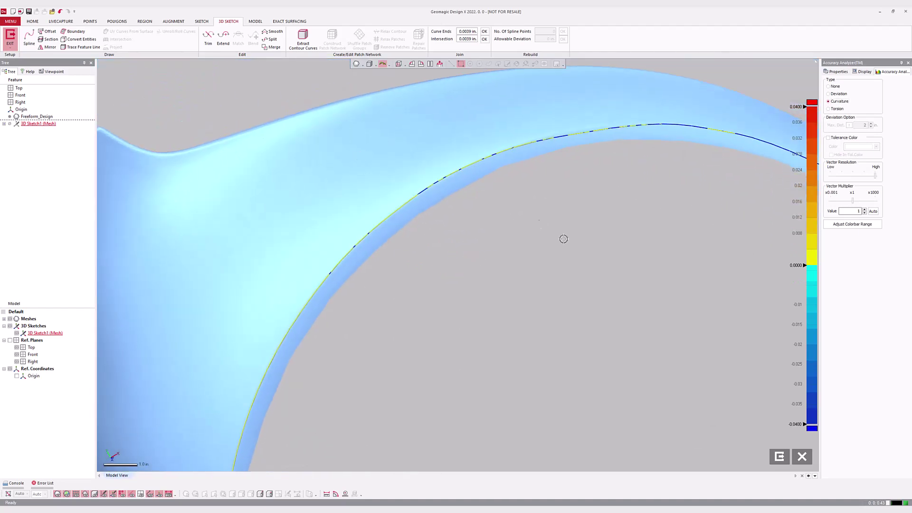
Display torsion along the 3D fender curve, shift the view, and start a spline on the mesh.
scroll(563, 239, down, 3)
click(838, 109)
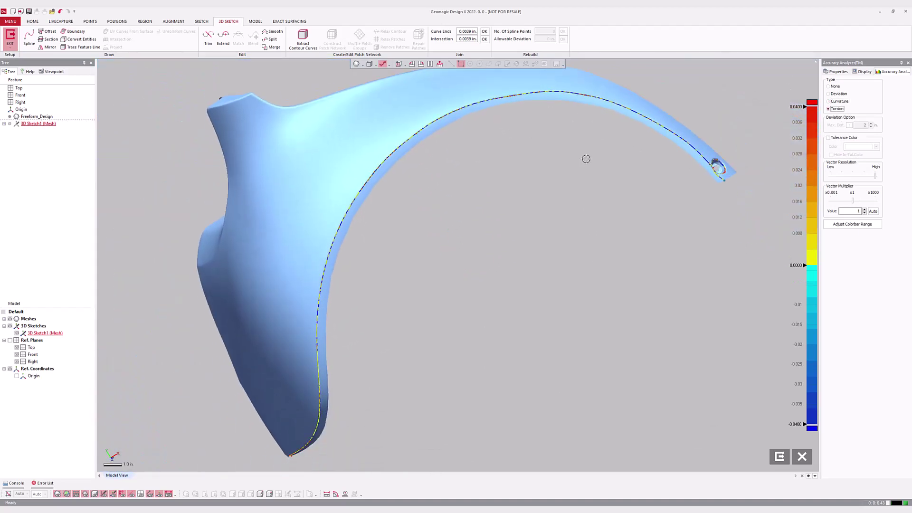
middle_drag(586, 159, 650, 182)
click(29, 37)
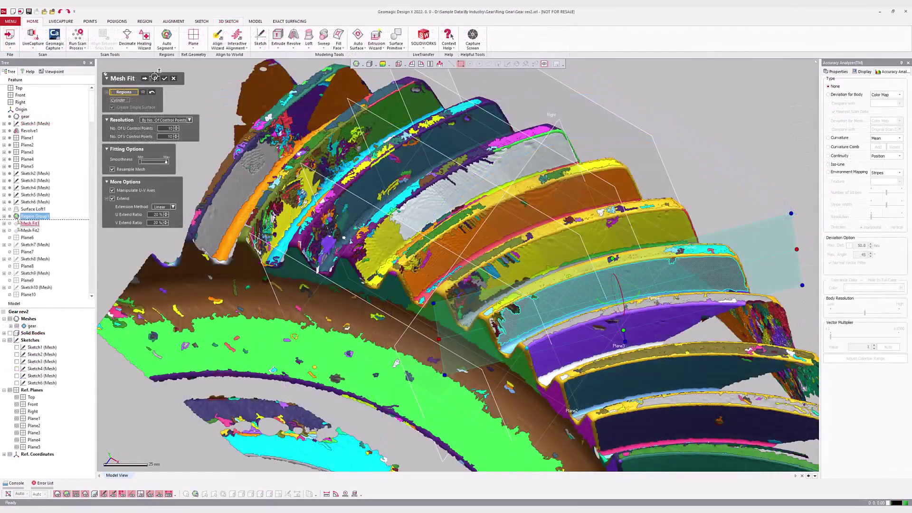
Preview the gear's Mesh Fit surface with a Body deviation colour map, then return it to editing.
click(155, 78)
click(832, 95)
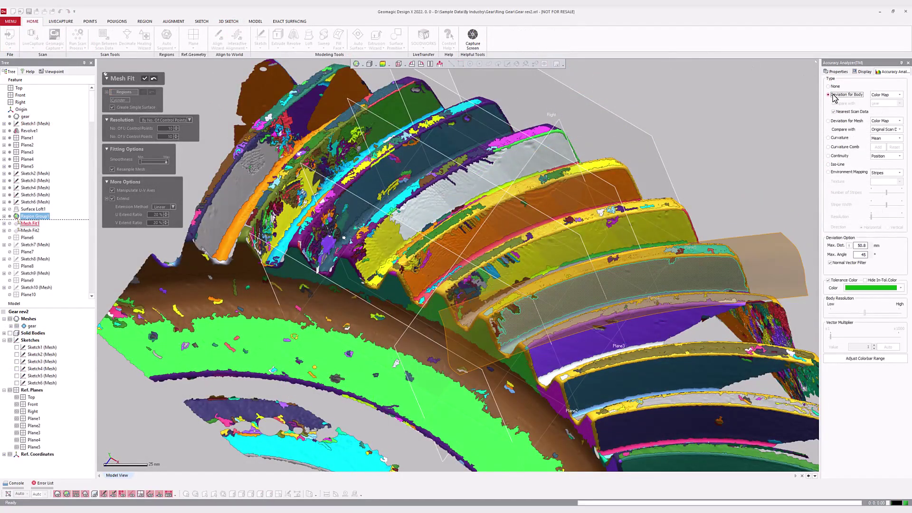
click(151, 79)
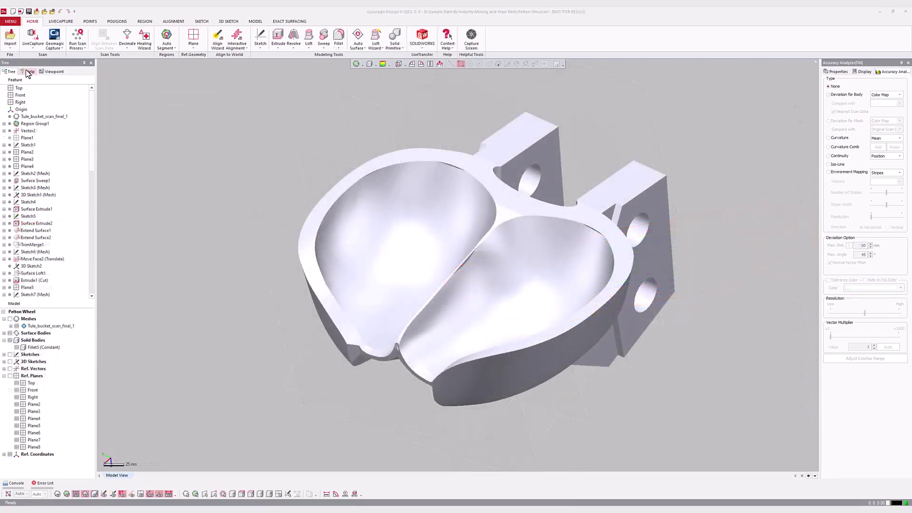
Show the Accuracy Analyzer topic from the help index in a widened help pane.
click(27, 72)
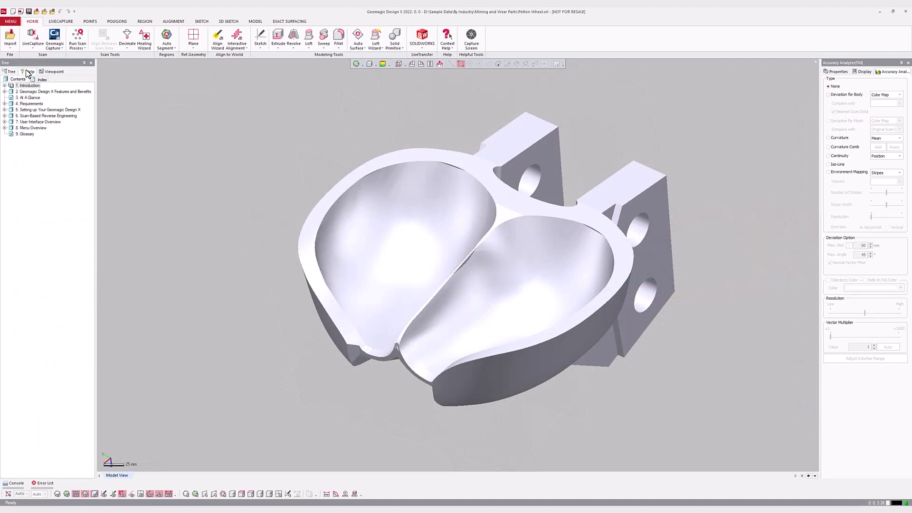
click(42, 80)
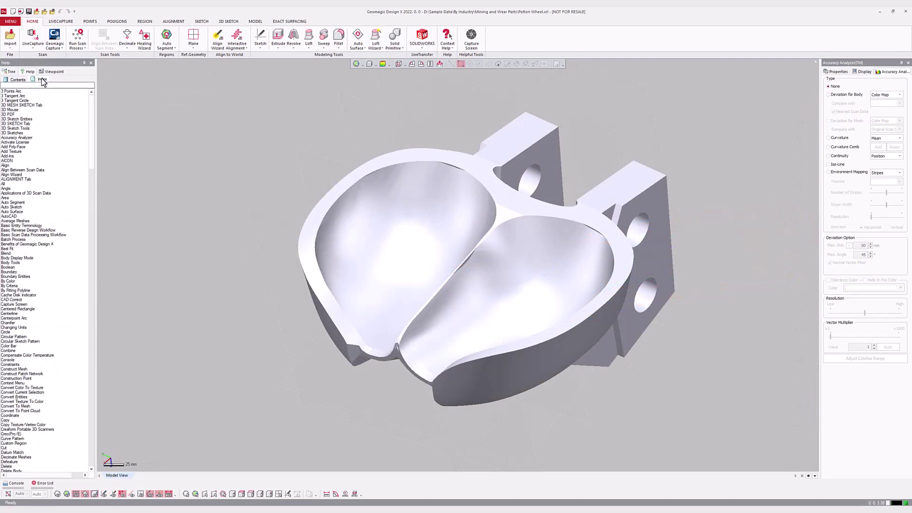
double_click(19, 137)
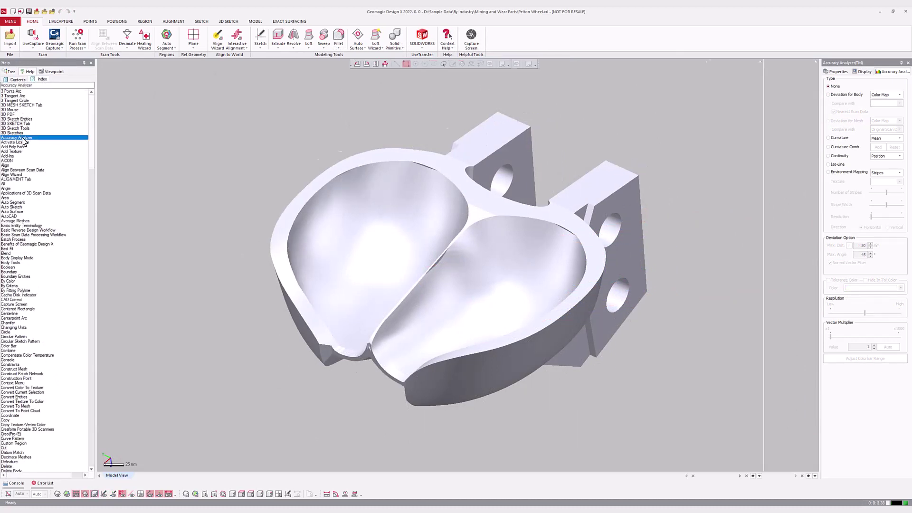
drag(704, 204, 220, 208)
scroll(404, 216, down, 10)
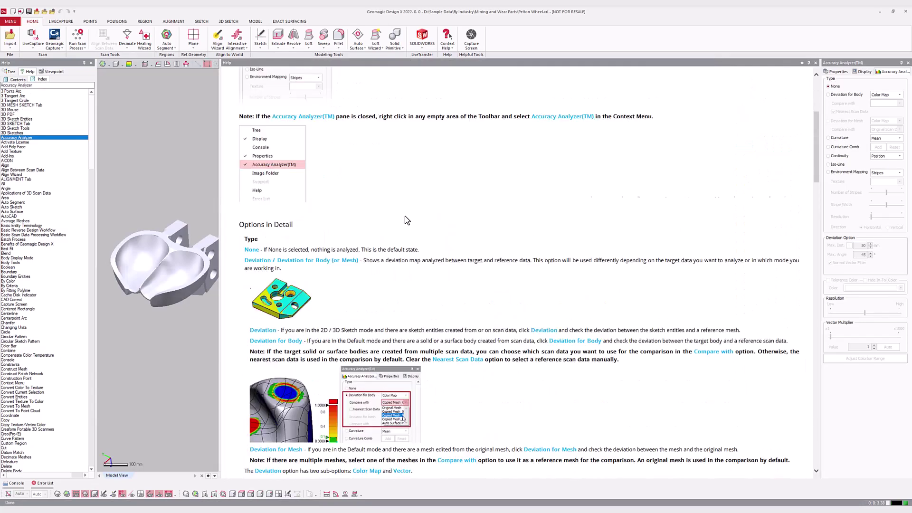
scroll(406, 222, down, 20)
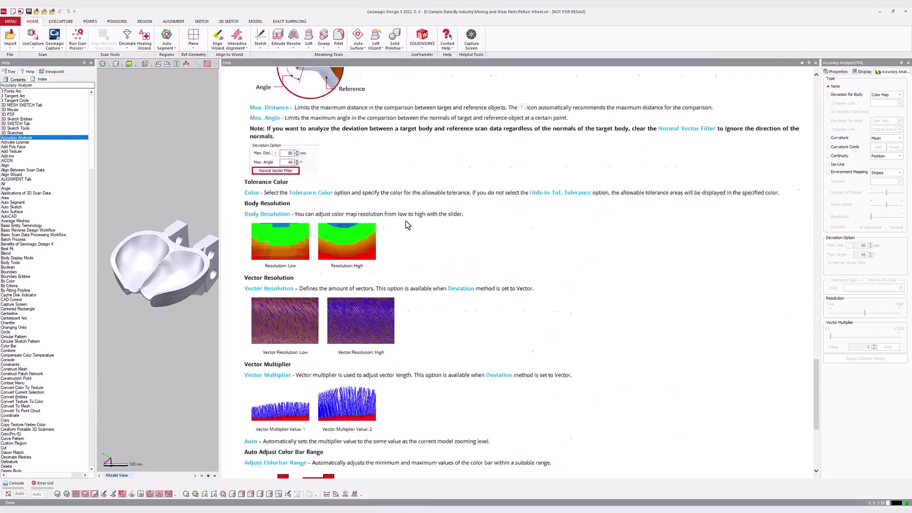